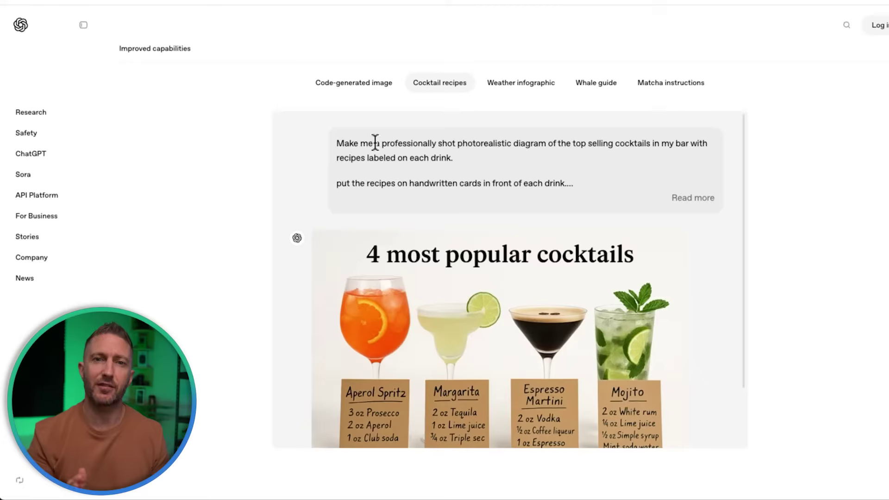
# Expand the cocktail prompt to its full text and highlight its opening sentence and recipe-card instructions.
pyautogui.click(684, 199)
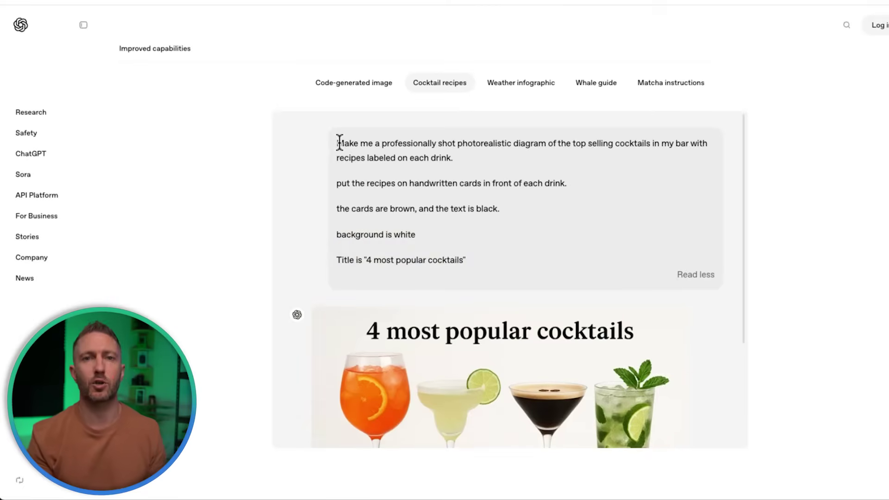
pyautogui.moveTo(367, 150); pyautogui.dragTo(430, 160)
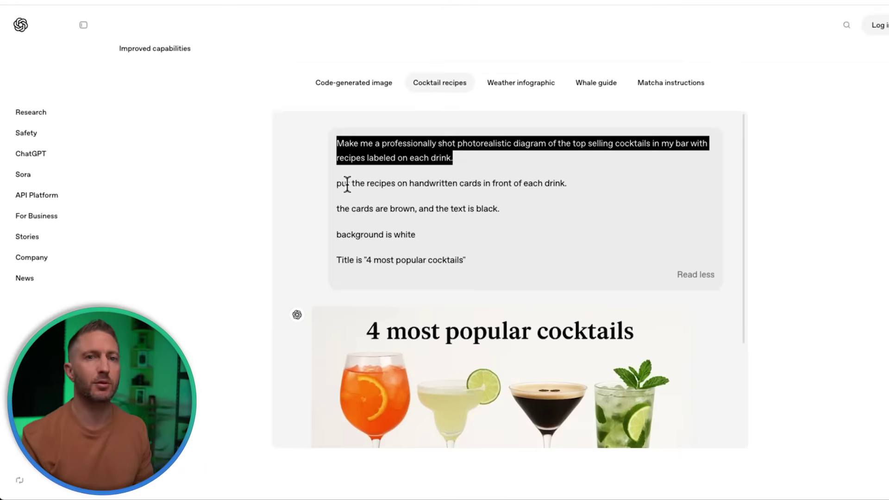
pyautogui.moveTo(338, 184); pyautogui.dragTo(568, 184)
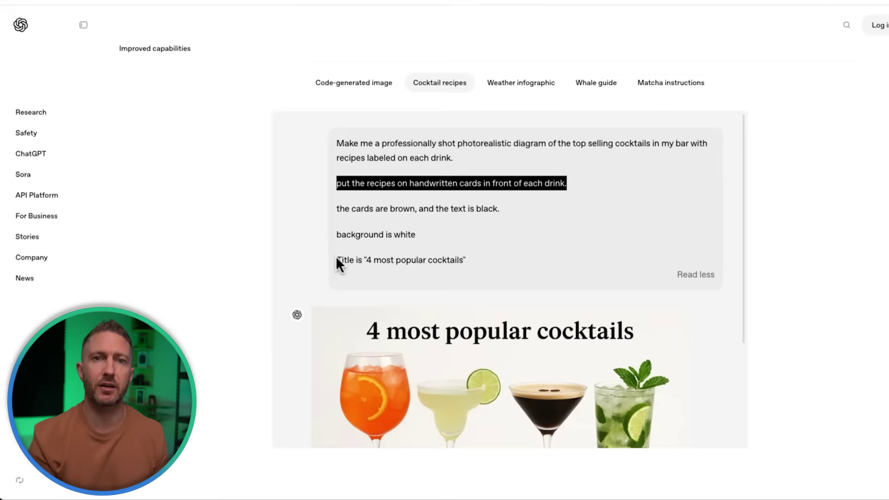
pyautogui.moveTo(335, 260); pyautogui.dragTo(481, 268)
pyautogui.click(322, 285)
pyautogui.scroll(-1, 323, 294)
pyautogui.scroll(-3, 323, 297)
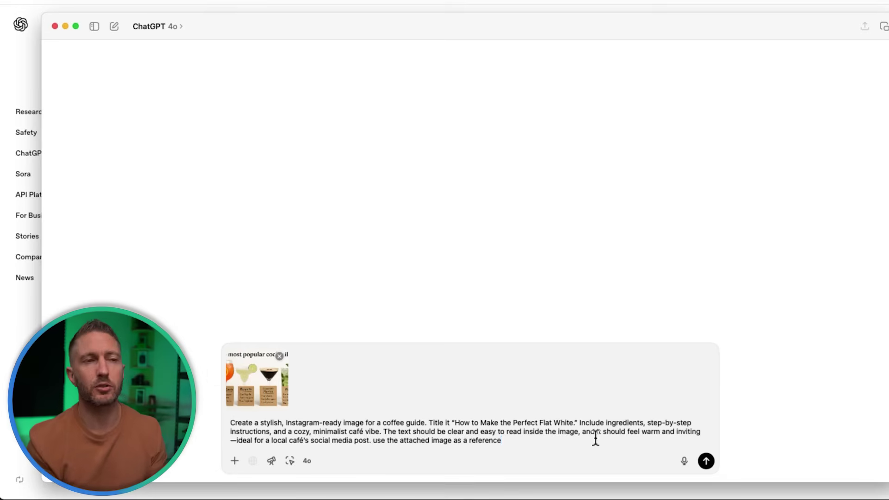
# Send the Flat White coffee guide request with the cocktail image attached.
pyautogui.click(705, 460)
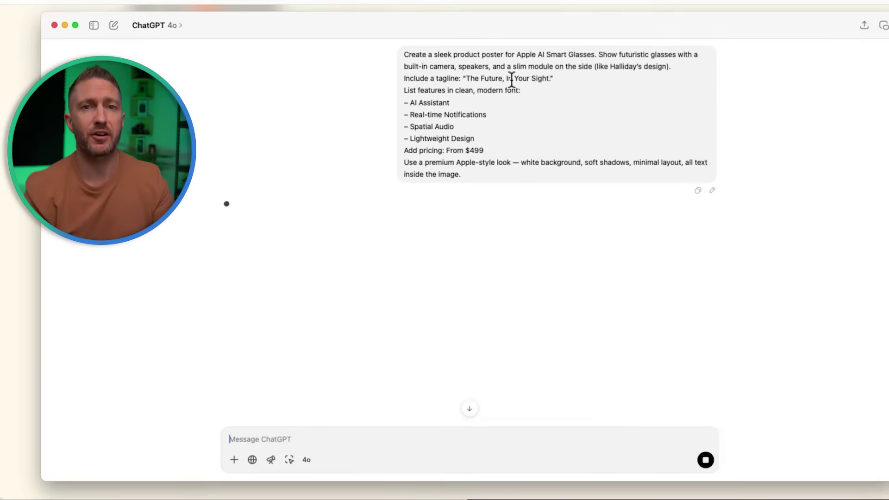
# Highlight the prompt's Apple AI Smart Glasses name, AI Assistant and Spatial Audio features, and $499 price.
pyautogui.moveTo(516, 54); pyautogui.dragTo(594, 55)
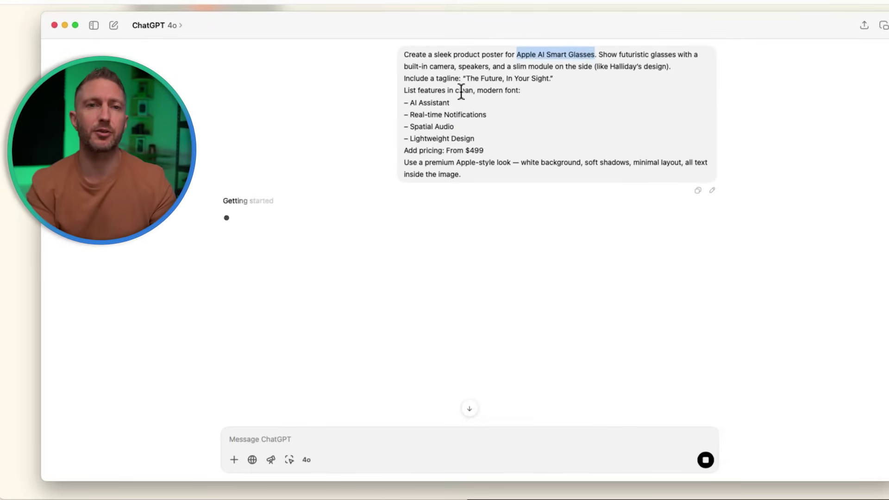
pyautogui.moveTo(410, 101); pyautogui.dragTo(454, 103)
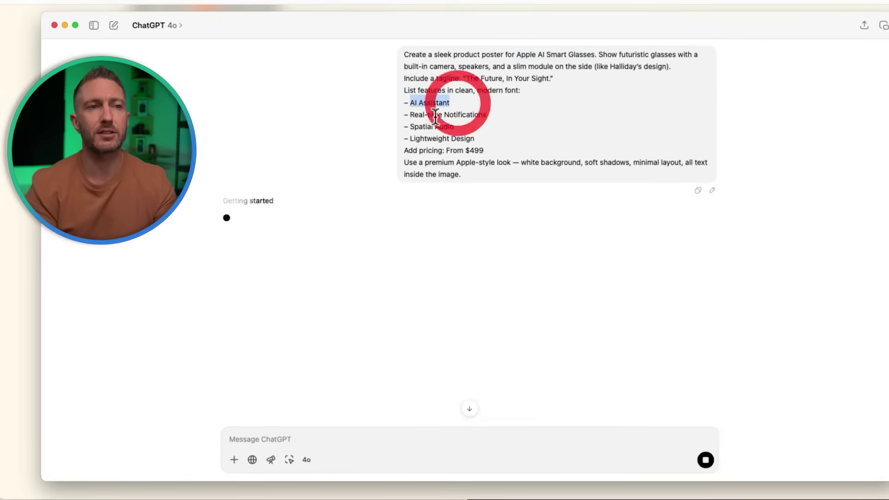
pyautogui.moveTo(410, 126); pyautogui.dragTo(452, 125)
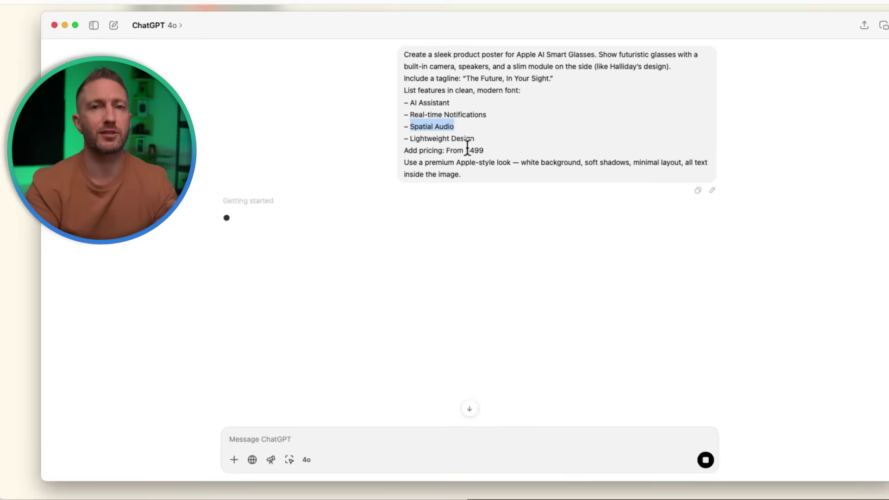
pyautogui.moveTo(464, 150); pyautogui.dragTo(486, 149)
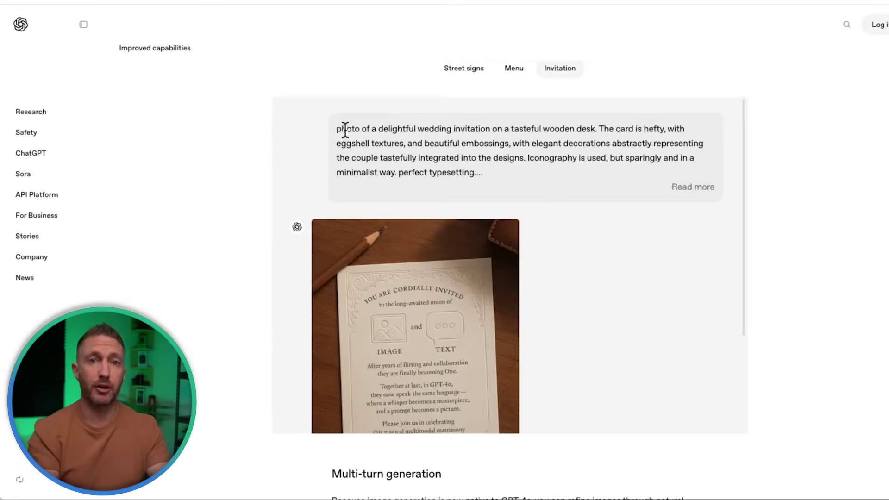
# Expand the wedding invitation prompt, scroll down to the finished invitation card, and highlight the prompt paragraph.
pyautogui.moveTo(339, 123); pyautogui.dragTo(513, 163)
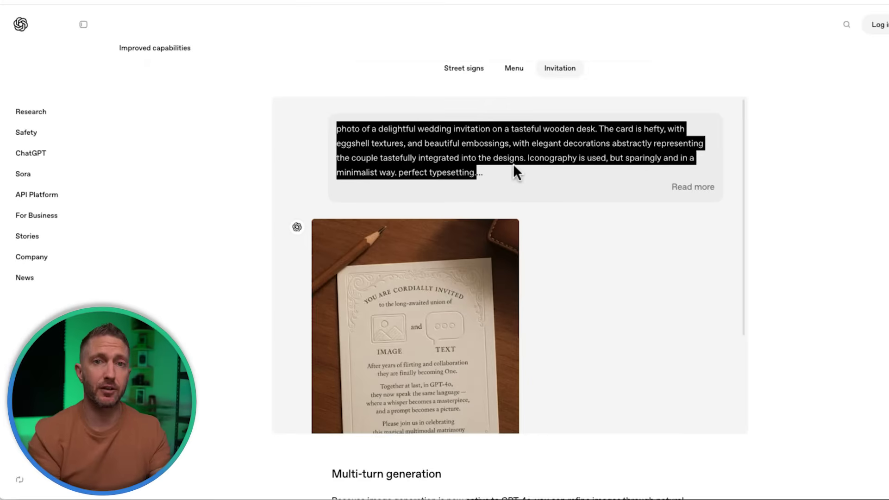
pyautogui.click(682, 188)
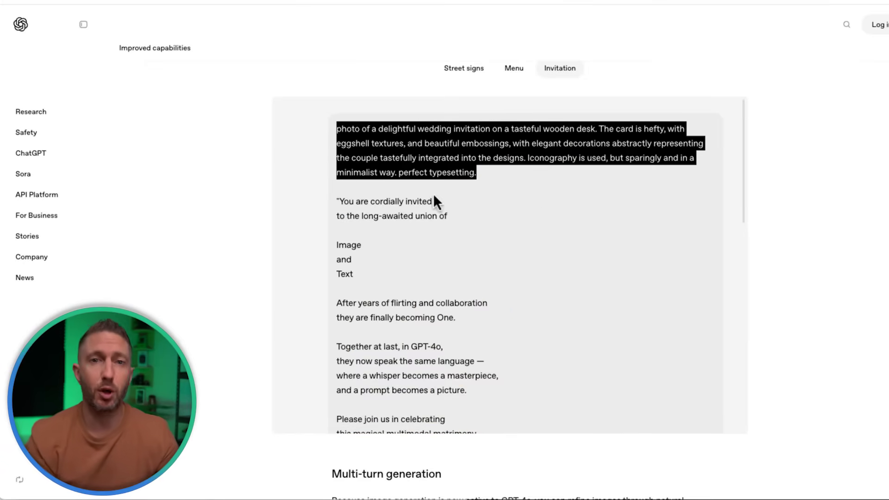
pyautogui.scroll(-3, 329, 210)
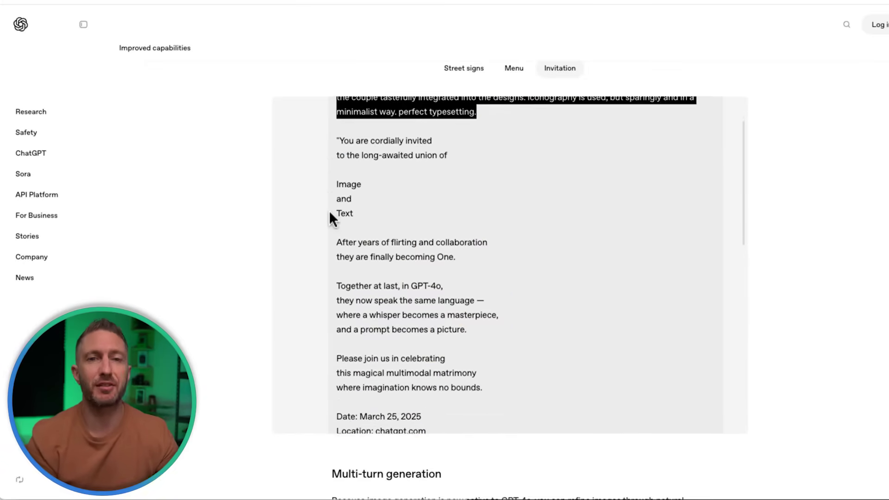
pyautogui.scroll(-4, 330, 218)
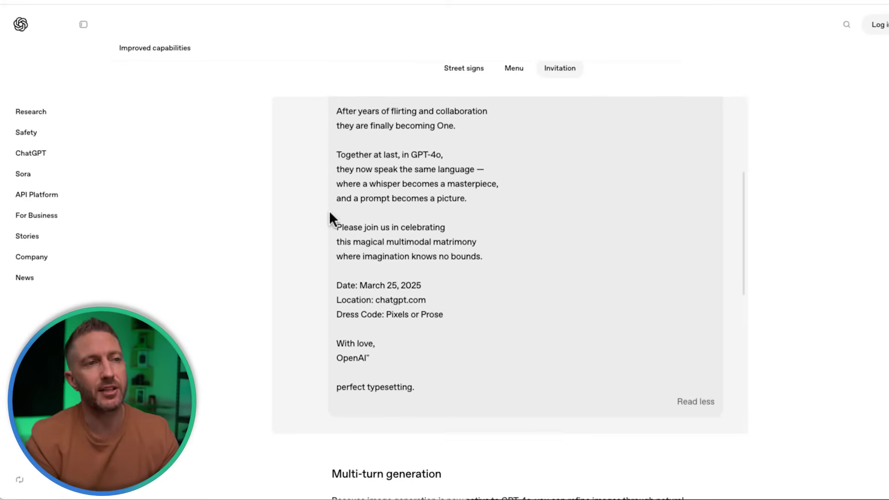
pyautogui.scroll(-8, 330, 214)
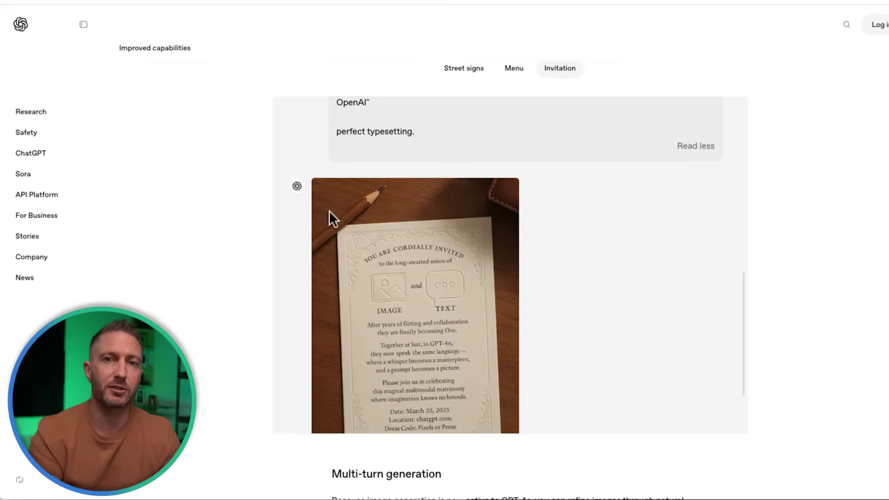
pyautogui.scroll(-1, 329, 217)
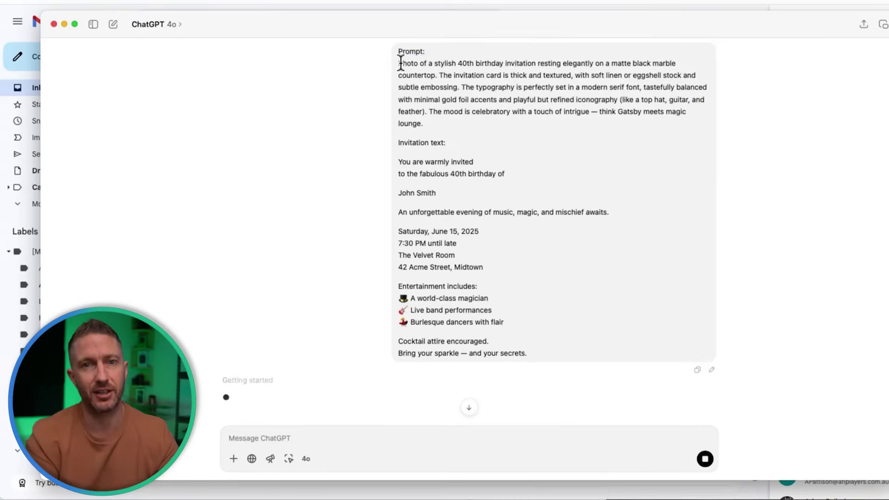
pyautogui.moveTo(398, 63); pyautogui.dragTo(424, 123)
pyautogui.click(409, 137)
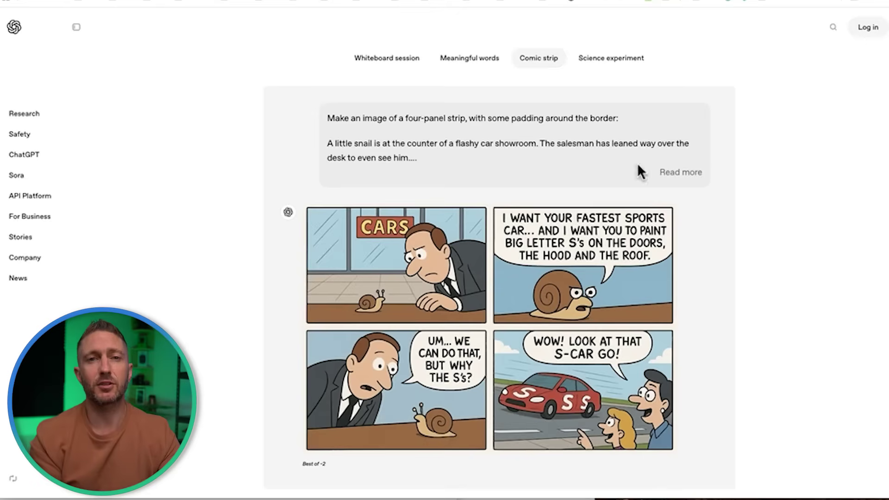
pyautogui.click(681, 175)
pyautogui.moveTo(331, 118); pyautogui.dragTo(659, 262)
pyautogui.click(660, 262)
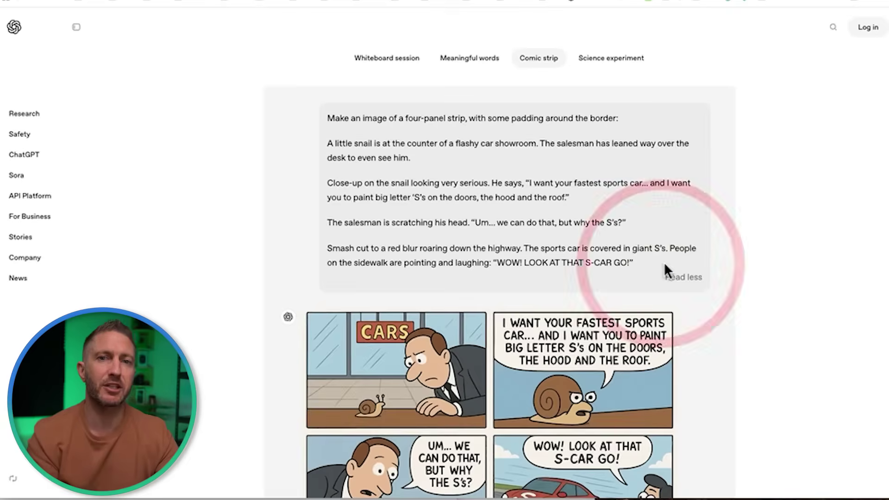
pyautogui.click(682, 277)
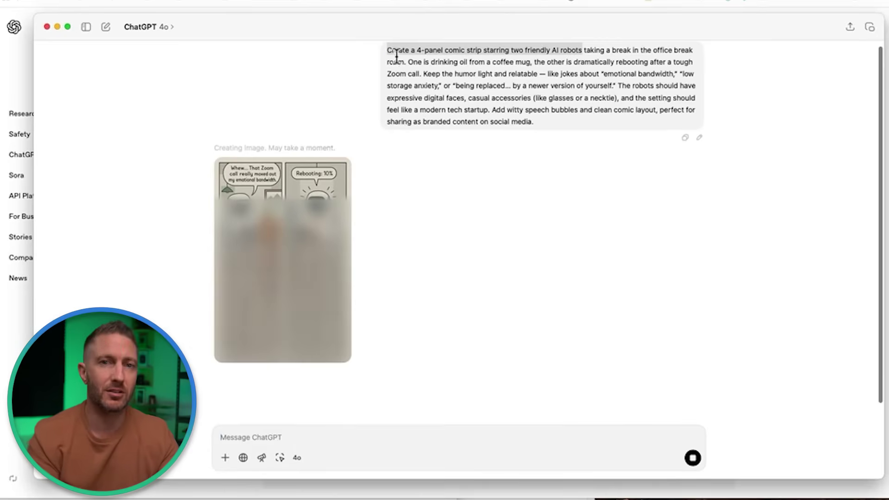
pyautogui.moveTo(389, 50); pyautogui.dragTo(583, 48)
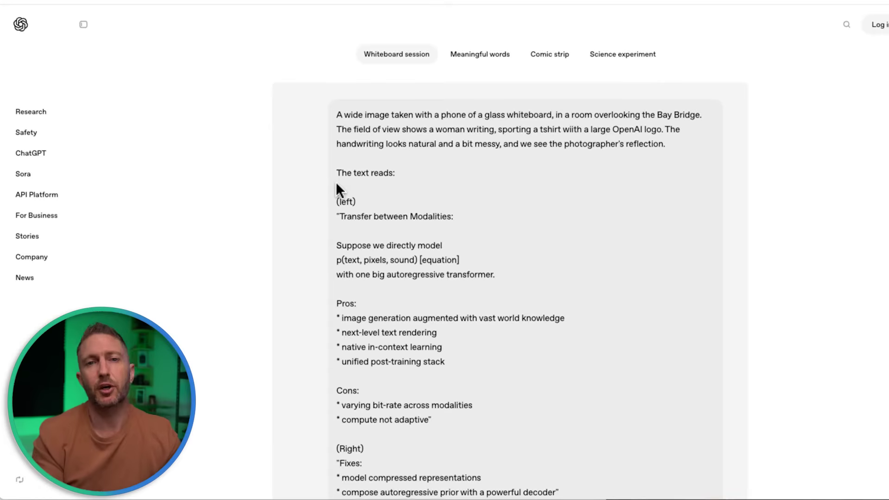
# Scroll down to the high-five selfie image, then switch to the ChatGPT app with the CleanBot request.
pyautogui.scroll(-3, 337, 187)
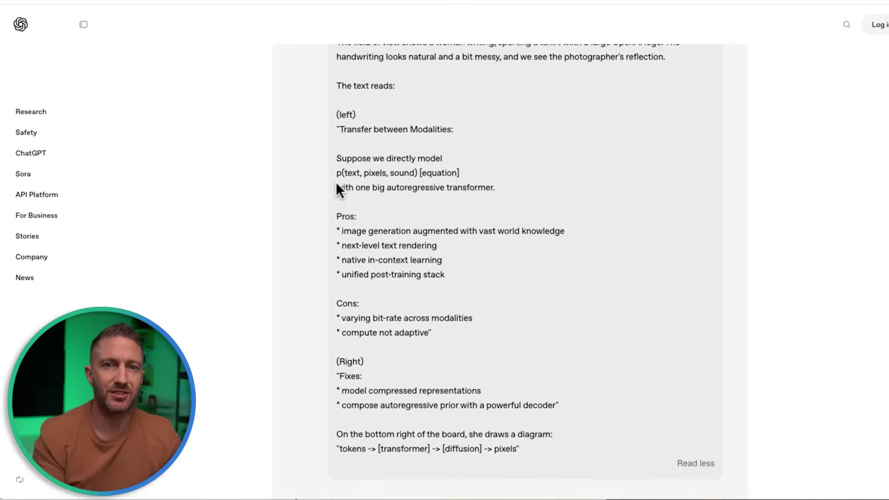
pyautogui.scroll(-7, 337, 186)
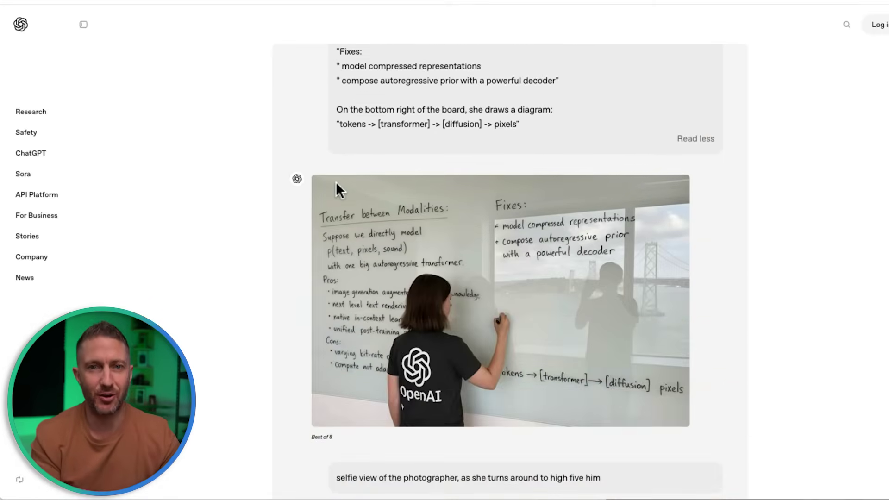
pyautogui.scroll(-2, 336, 187)
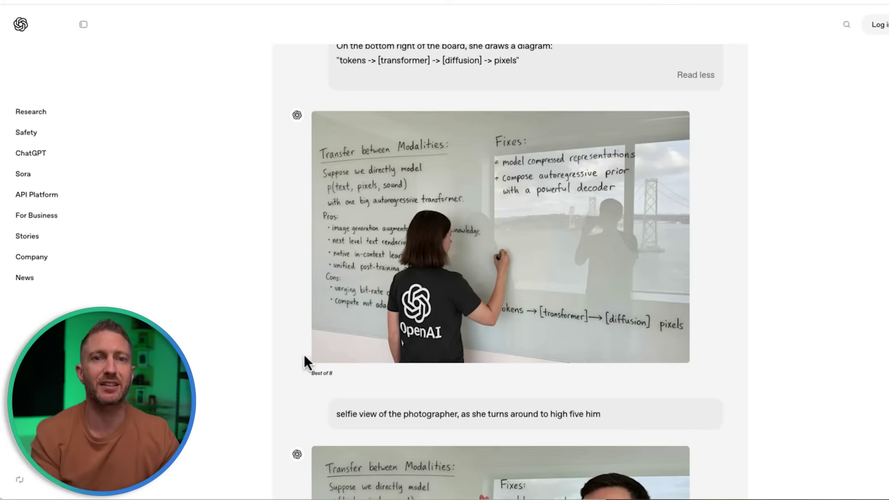
pyautogui.scroll(-6, 301, 355)
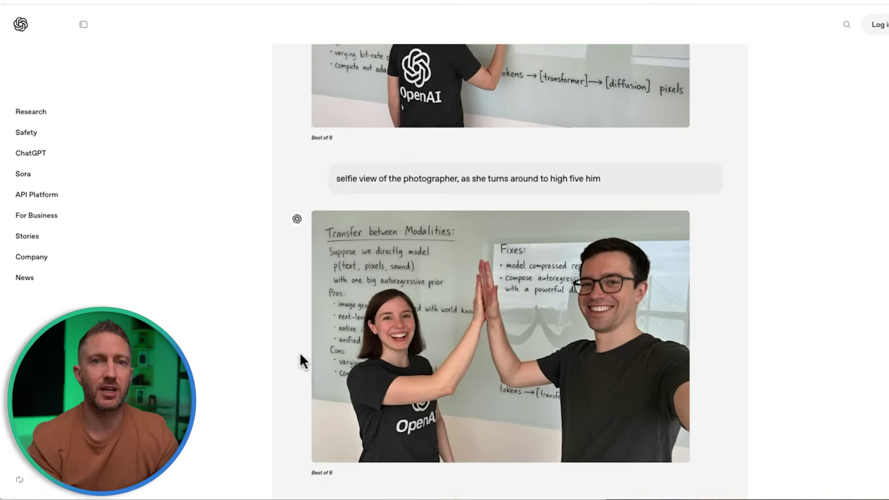
pyautogui.scroll(-1, 301, 360)
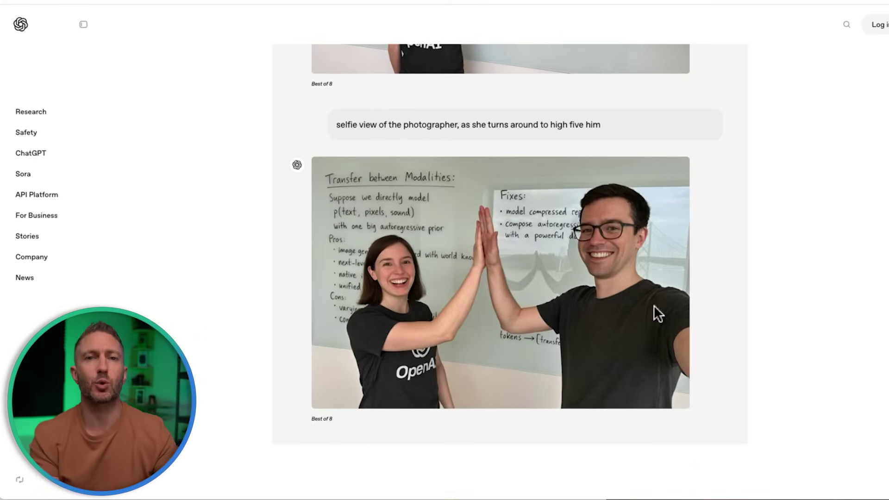
pyautogui.press('super+Tab')
# Highlight the CleanBot prompt's first sentence, then open reference.jpeg in a full-size preview.
pyautogui.scroll(3, 329, 262)
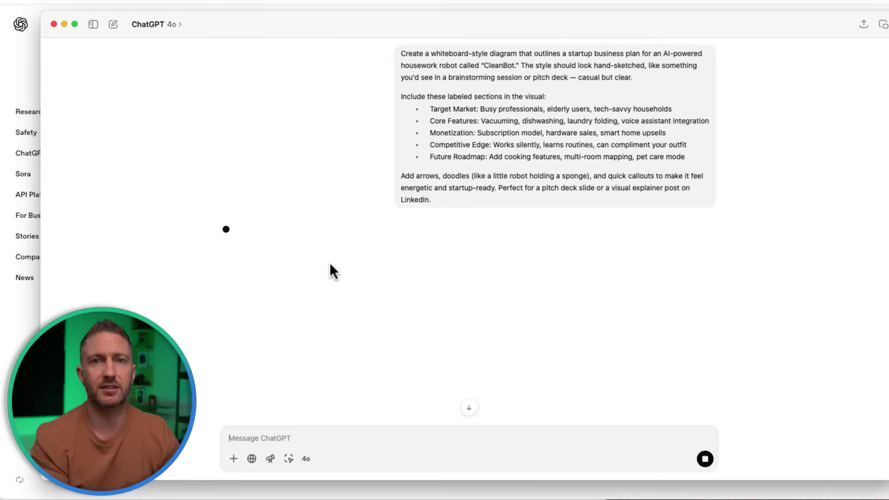
pyautogui.moveTo(401, 53); pyautogui.dragTo(633, 79)
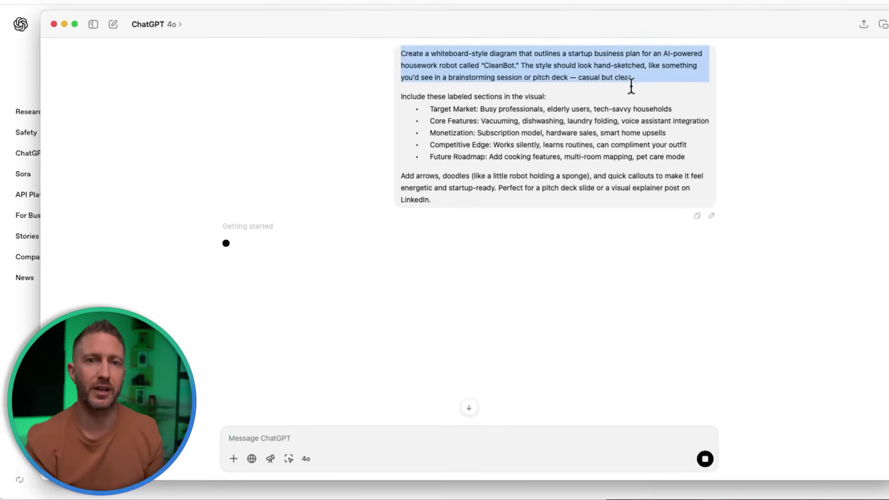
pyautogui.click(651, 80)
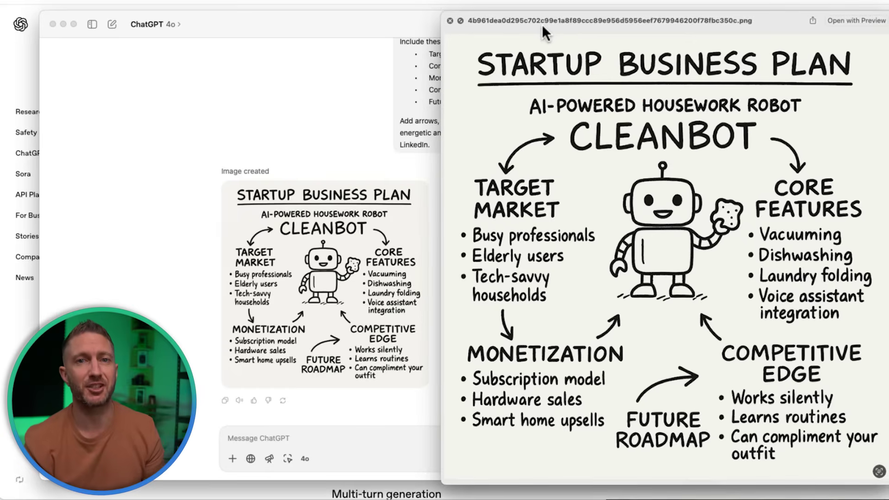
pyautogui.click(619, 83)
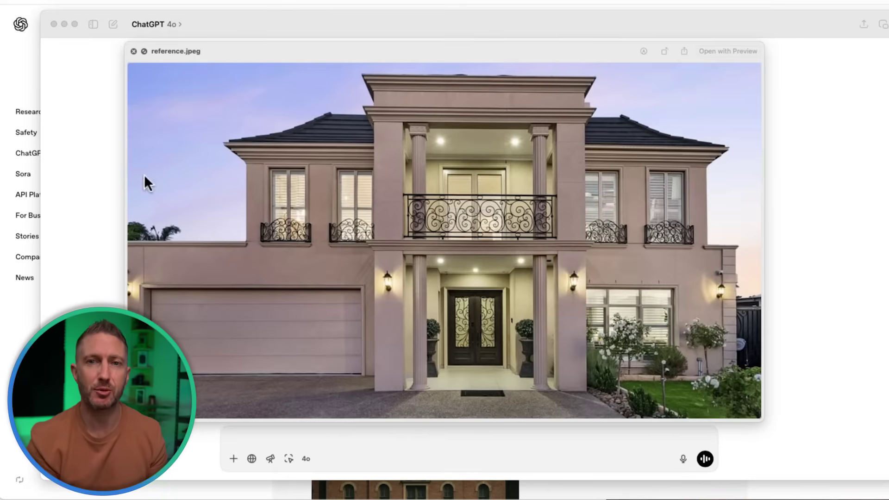
# Paste the real-estate listing prompt, upload the house photo, and send the request.
pyautogui.click(108, 211)
pyautogui.write('Use the uploaded image of a luxury two-story house to create a polished real estate listing graphic. Overlay the following 5 key property details in a modern, clean layout, with clear and readable text integrated directly into the image: • Price: $2,150,000 • Bedrooms / Bathrooms: 5 Bed • 3 Bath • Land Size: 720m² block • Standout Feature: Grand double entry with wrought-iron balconies • Location: 14 Acme Street, Brighton  Style the design to feel premium and professional — ideal for high-end listings on real estate platforms or social media. Include subtle branding space for the agent’s logo and a placeholder for contact details (e.g. phone number or website). Make sure the image stays clean, elegant, and easy to read on mobile.')
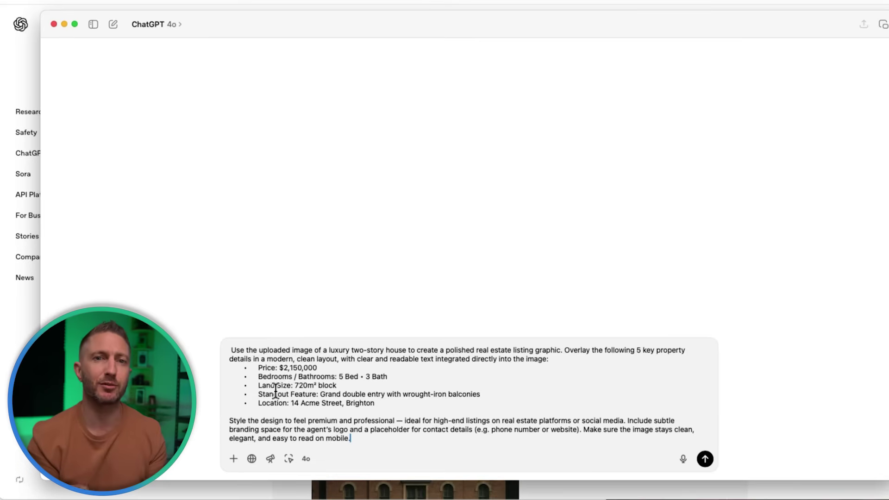
pyautogui.click(234, 459)
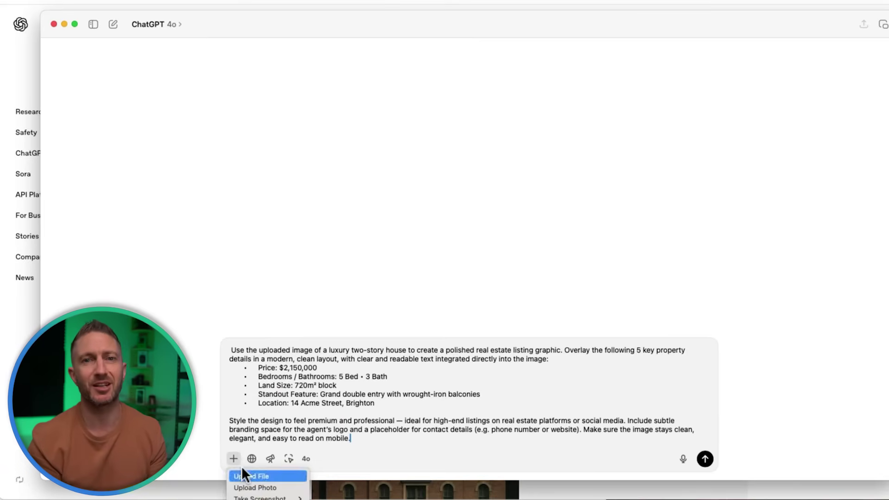
pyautogui.click(242, 475)
pyautogui.press('Return')
# Highlight the listing prompt's first line and view the $2,150,000 listing graphic full size.
pyautogui.moveTo(399, 149); pyautogui.dragTo(540, 234)
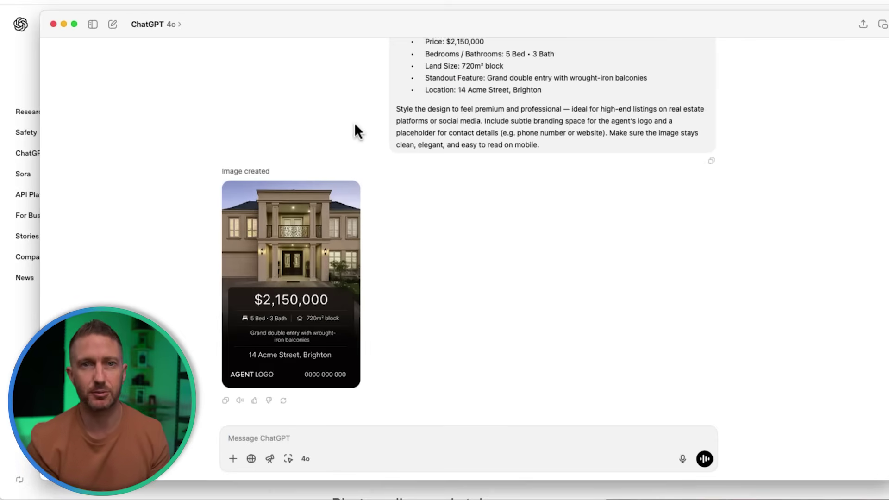
pyautogui.click(318, 234)
pyautogui.click(542, 24)
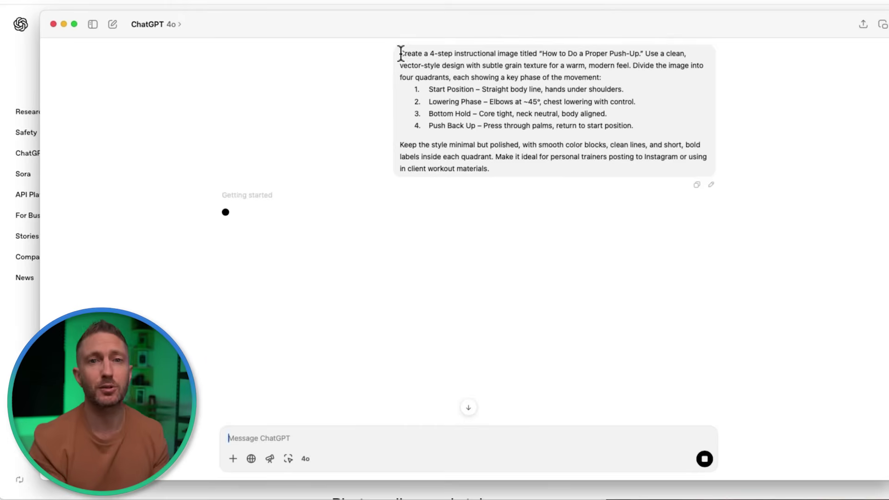
# Highlight the first sentence of the ChatGPT prompt, then clear the highlight.
pyautogui.moveTo(399, 54); pyautogui.dragTo(644, 55)
pyautogui.click(645, 55)
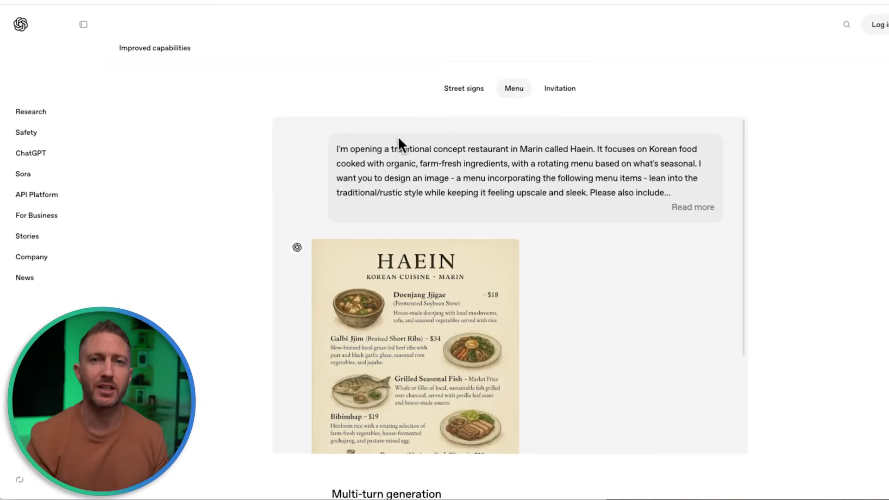
# Read through the full Haein menu prompt, collapse it, then highlight the Trattoria Verde prompt's opening.
pyautogui.click(693, 207)
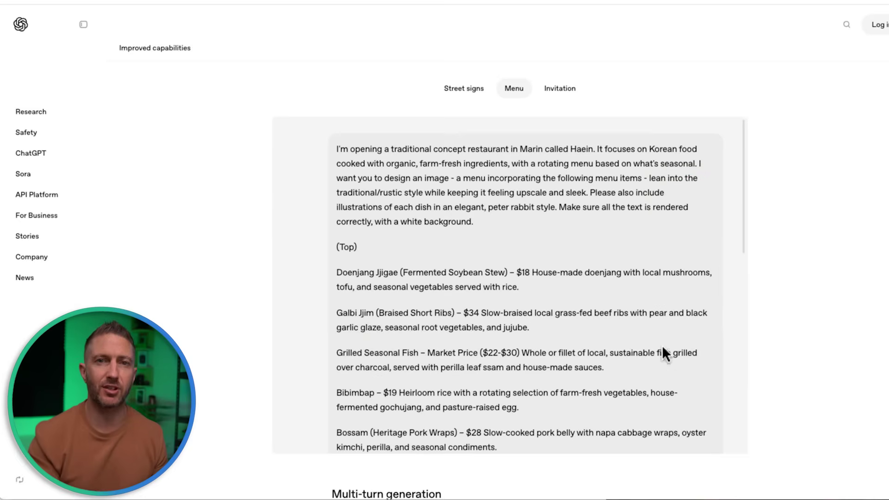
pyautogui.scroll(-3, 688, 401)
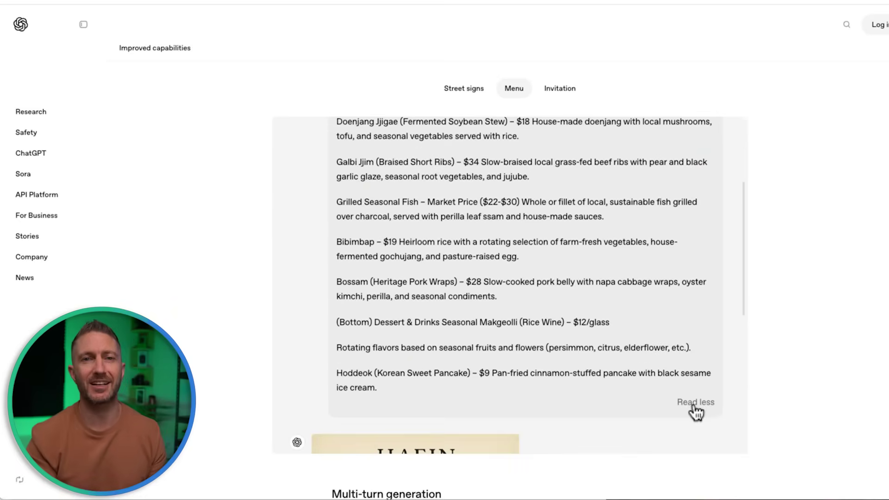
pyautogui.click(693, 403)
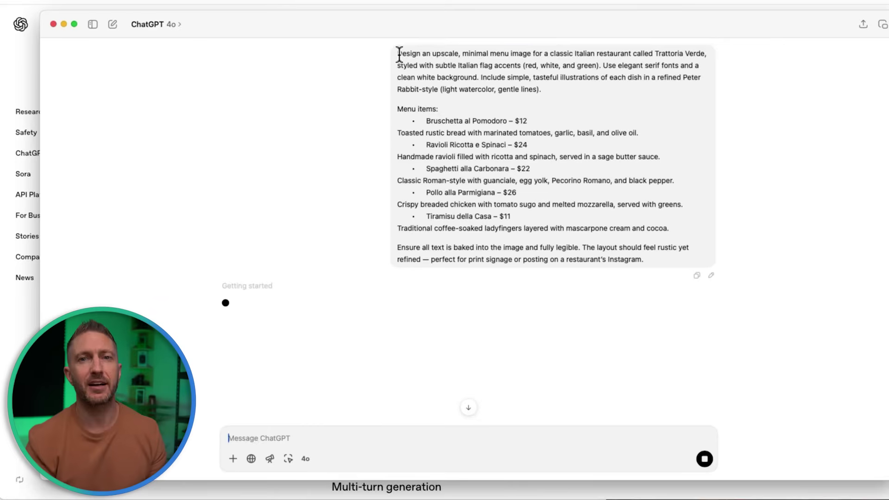
pyautogui.moveTo(398, 54); pyautogui.dragTo(632, 48)
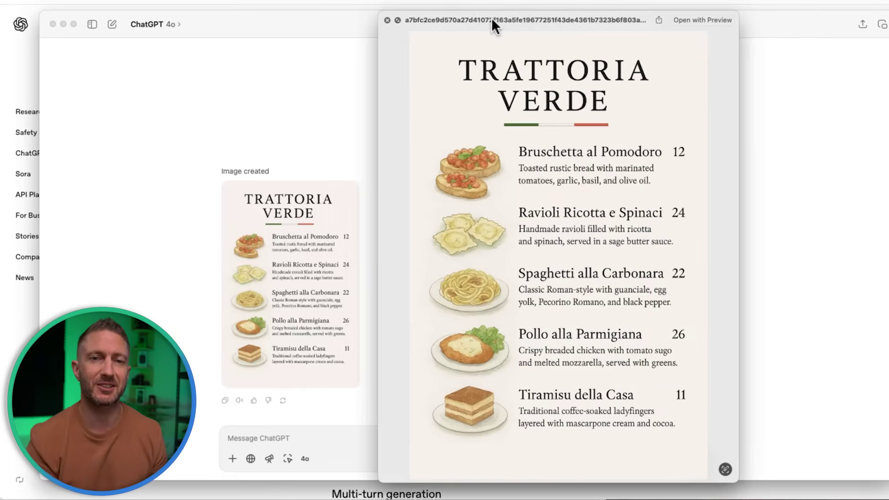
pyautogui.click(492, 20)
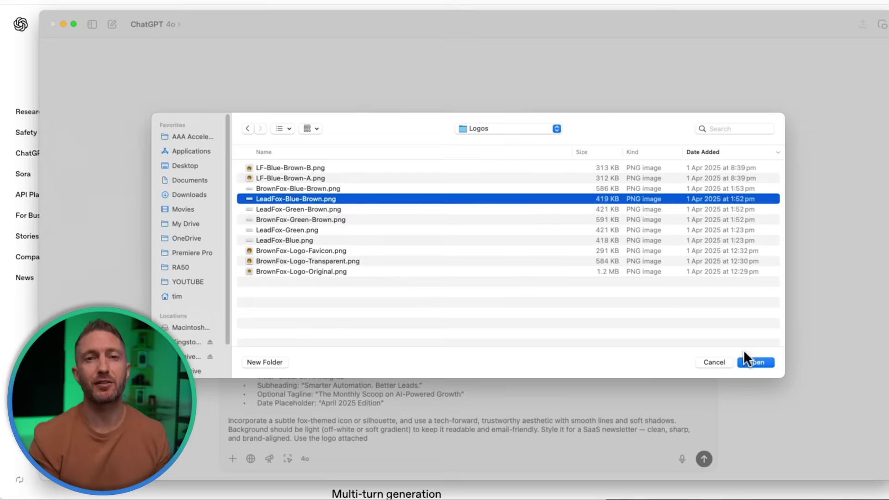
# Attach LeadFox-Blue-Brown.png, send the April 2025 Edition header request, and preview the generated header.
pyautogui.click(747, 360)
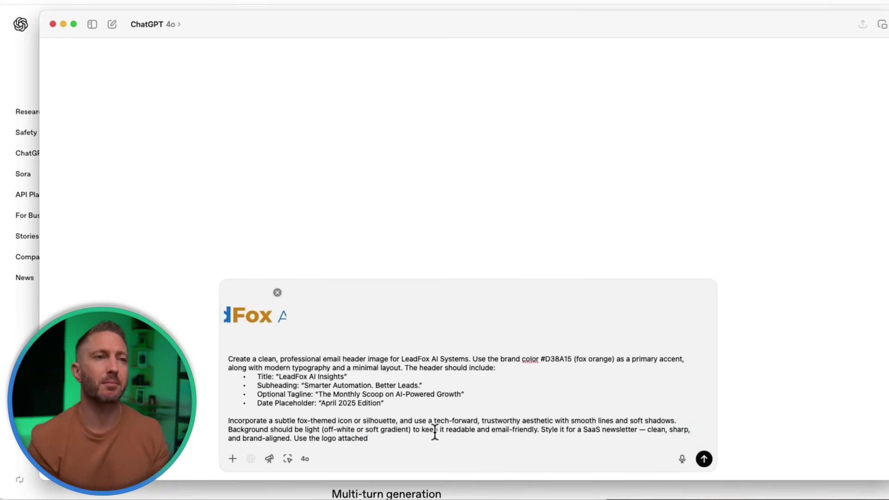
pyautogui.click(704, 458)
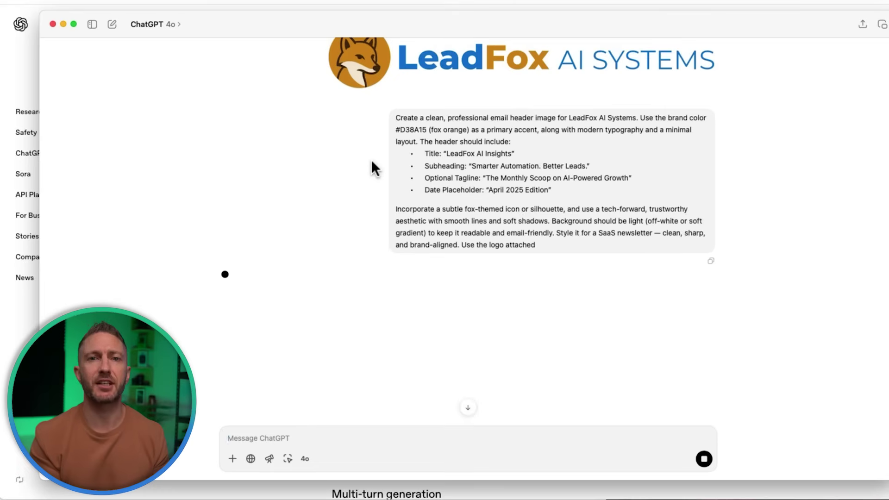
pyautogui.moveTo(395, 155); pyautogui.dragTo(550, 181)
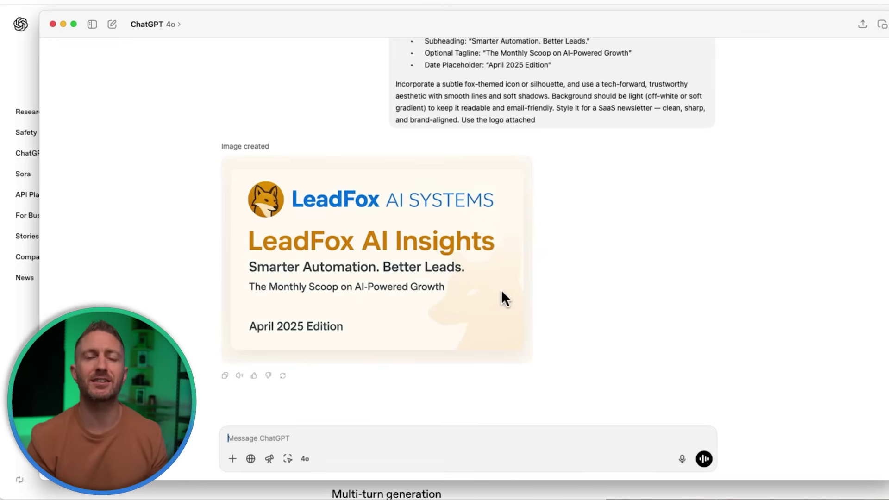
pyautogui.click(492, 306)
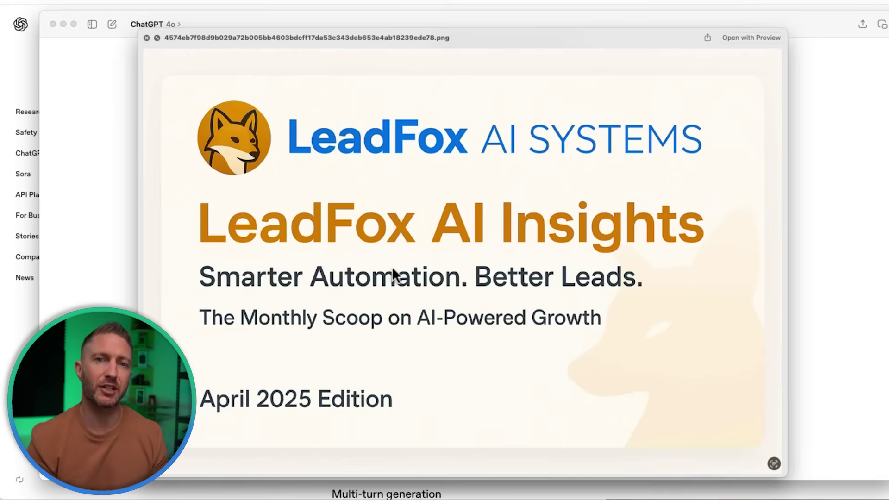